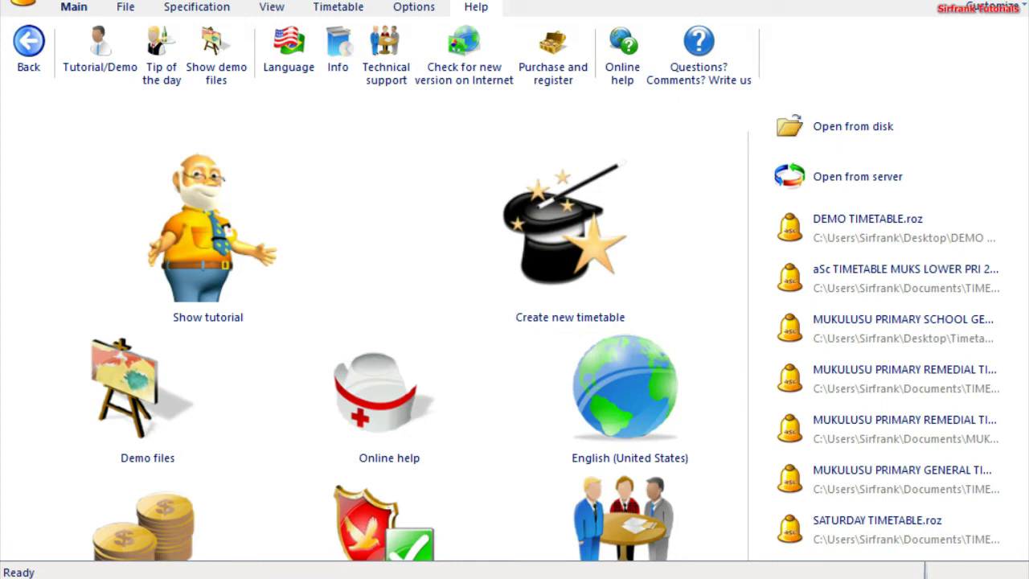
Open DEMO TIMETABLE.roz from the recent files and bring up the Subjects list.
left_click(854, 220)
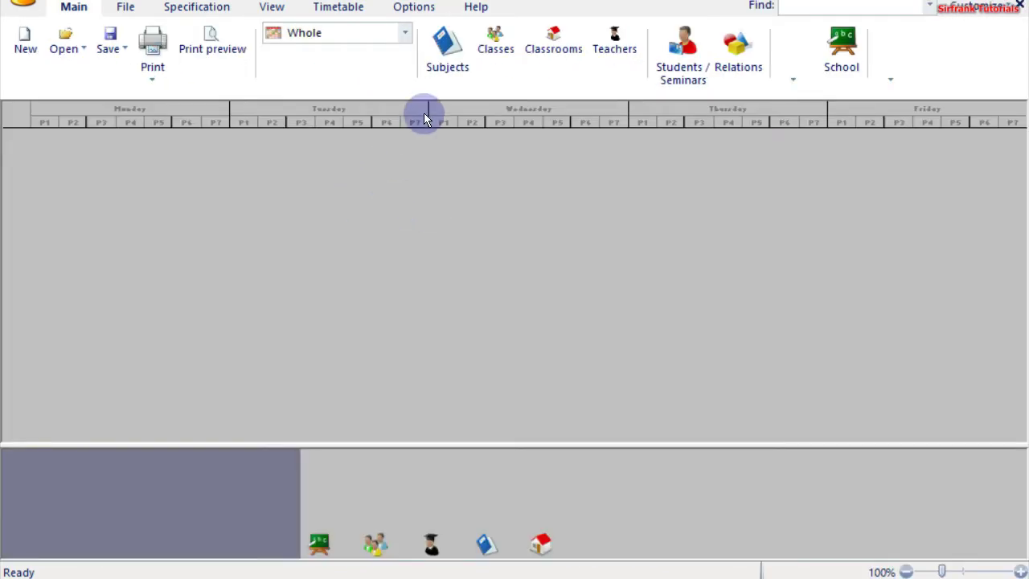
left_click(450, 66)
Start the timetable wizard from Specification and advance to the subject entry page.
left_click(192, 9)
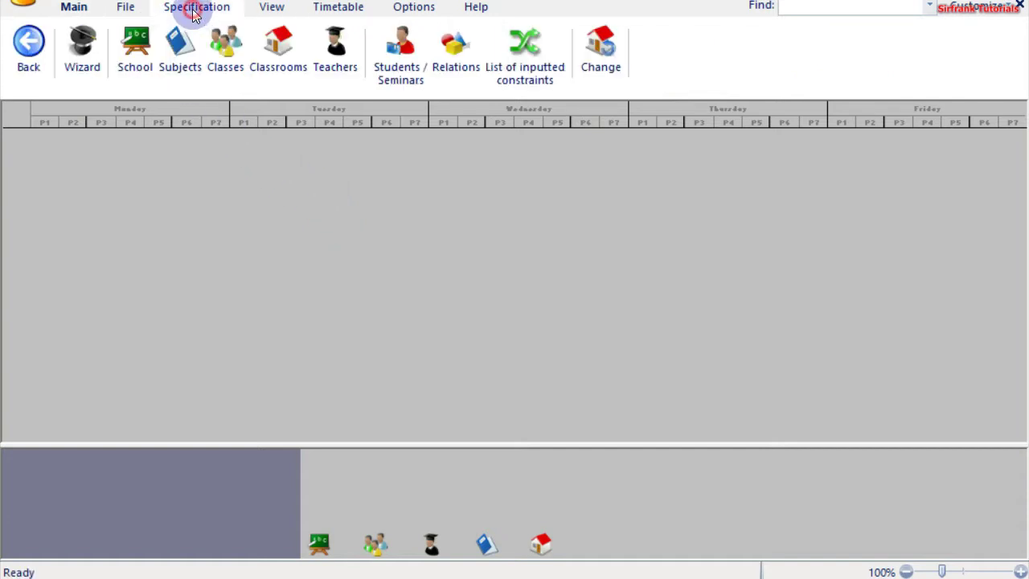
left_click(79, 68)
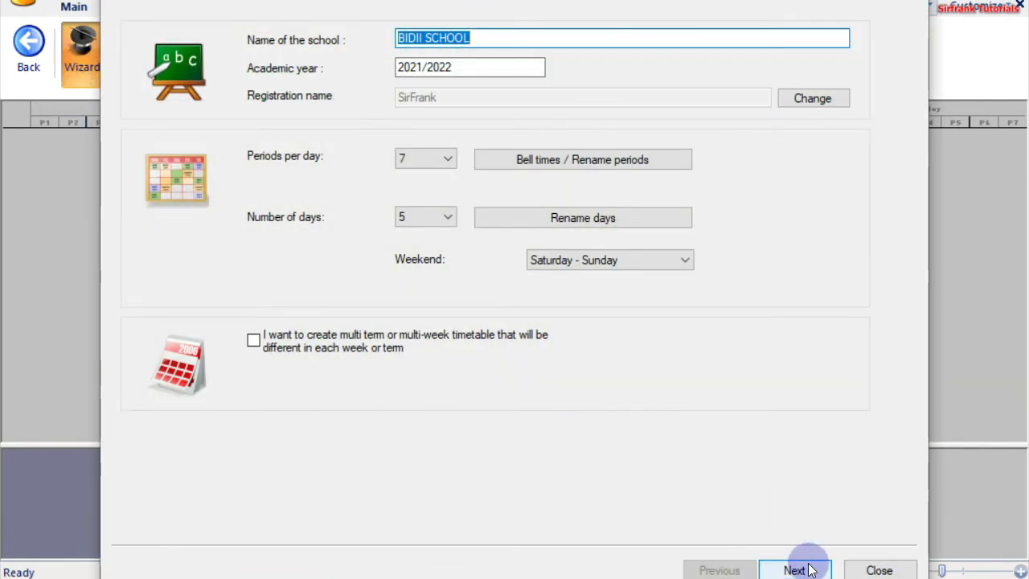
left_click(806, 568)
left_click(807, 569)
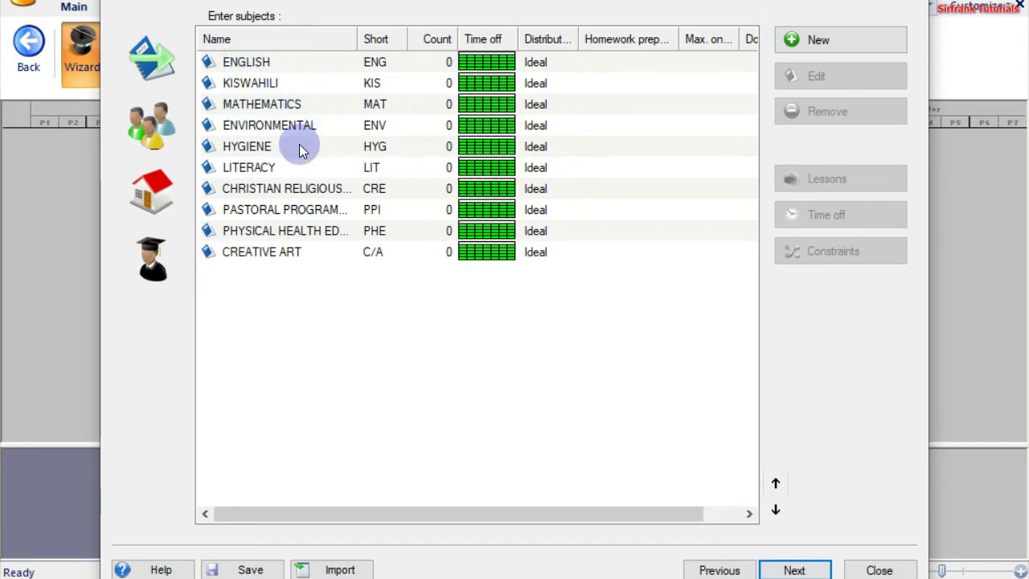
Move ENGLISH down two places and back up to the top of the subject order.
left_click(246, 62)
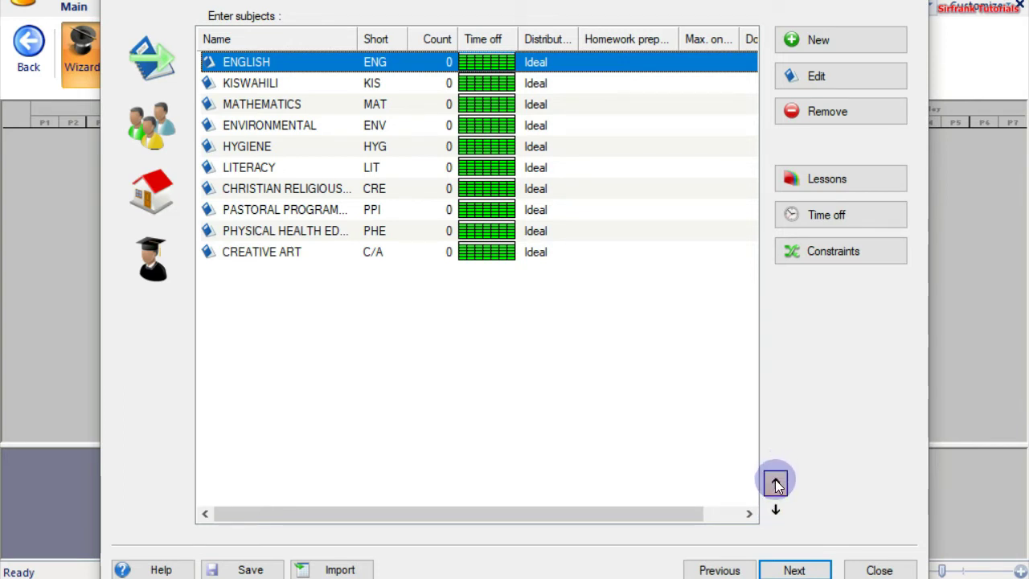
left_click(776, 511)
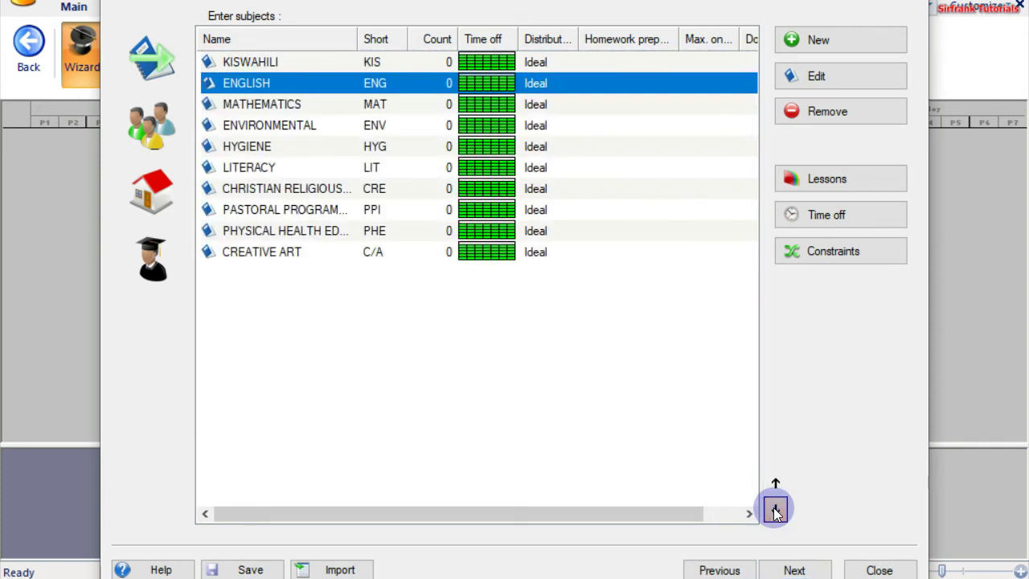
left_click(776, 511)
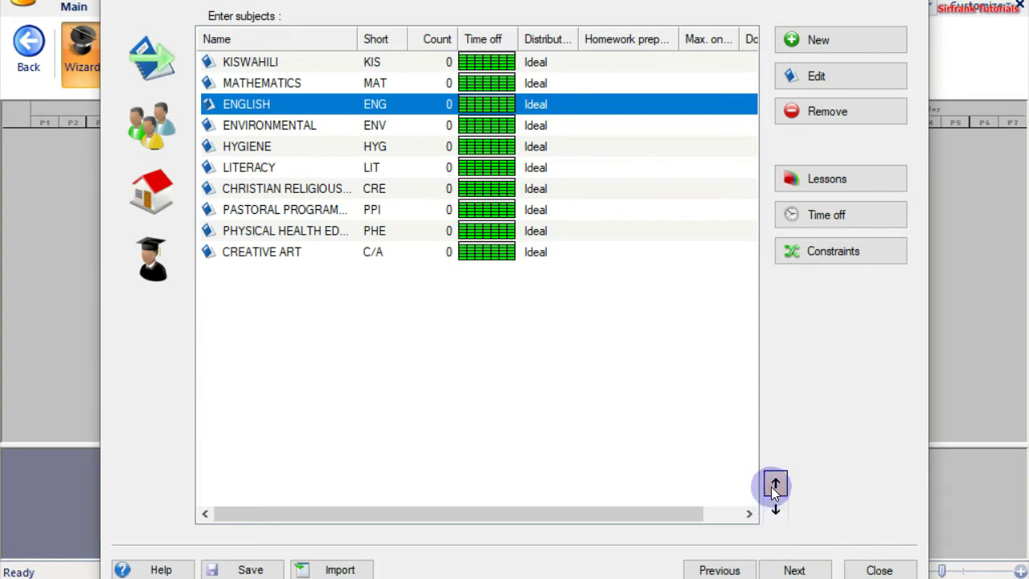
left_click(775, 485)
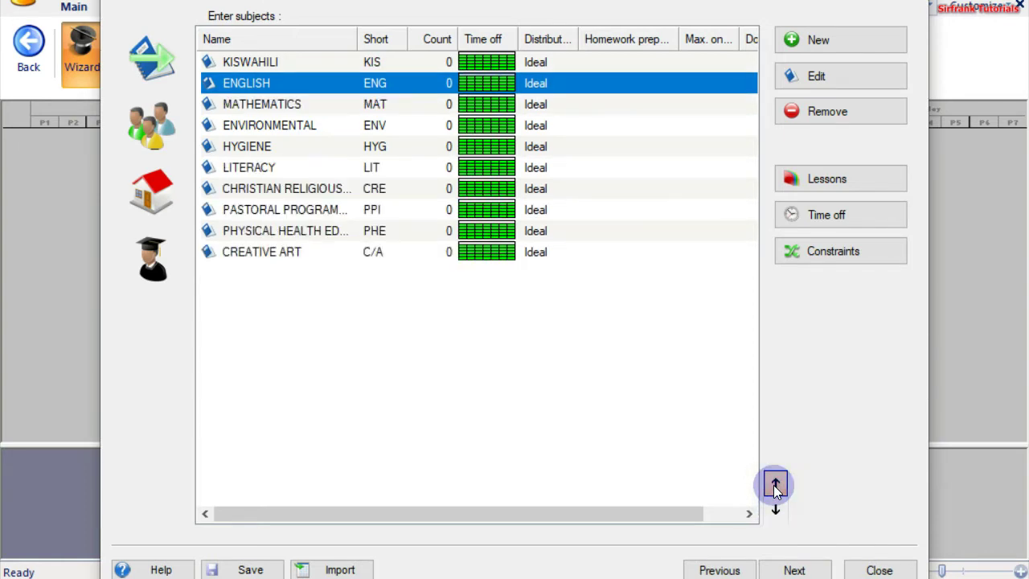
left_click(775, 485)
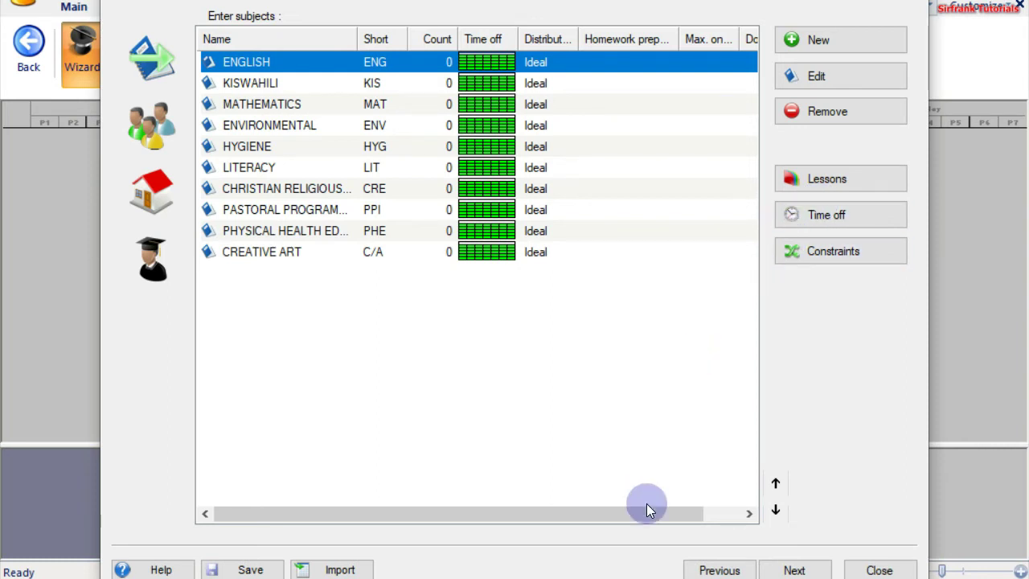
On the classes page, add a class named GRADE ONE with grade level Grade 1.
left_click(792, 570)
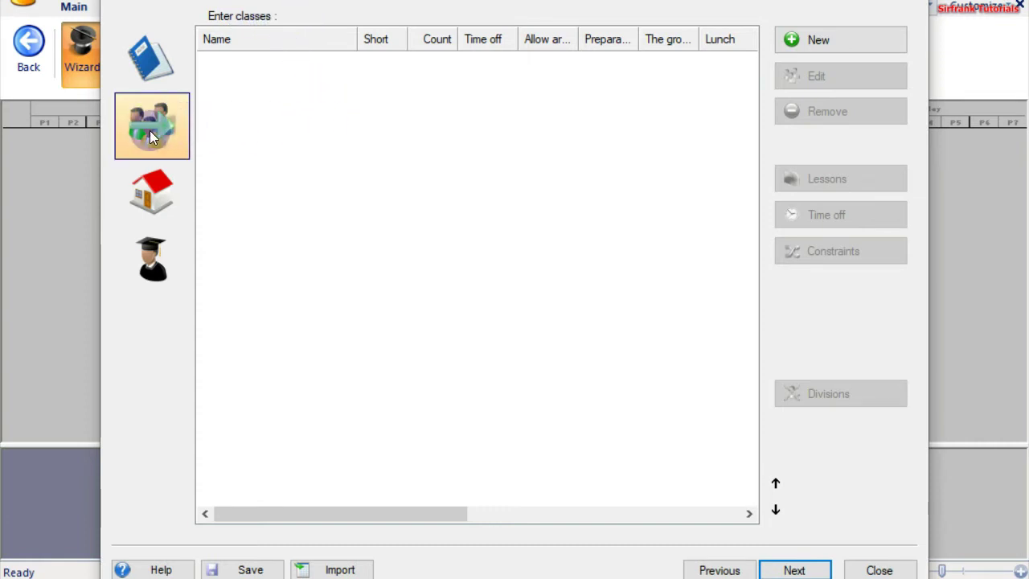
left_click(817, 45)
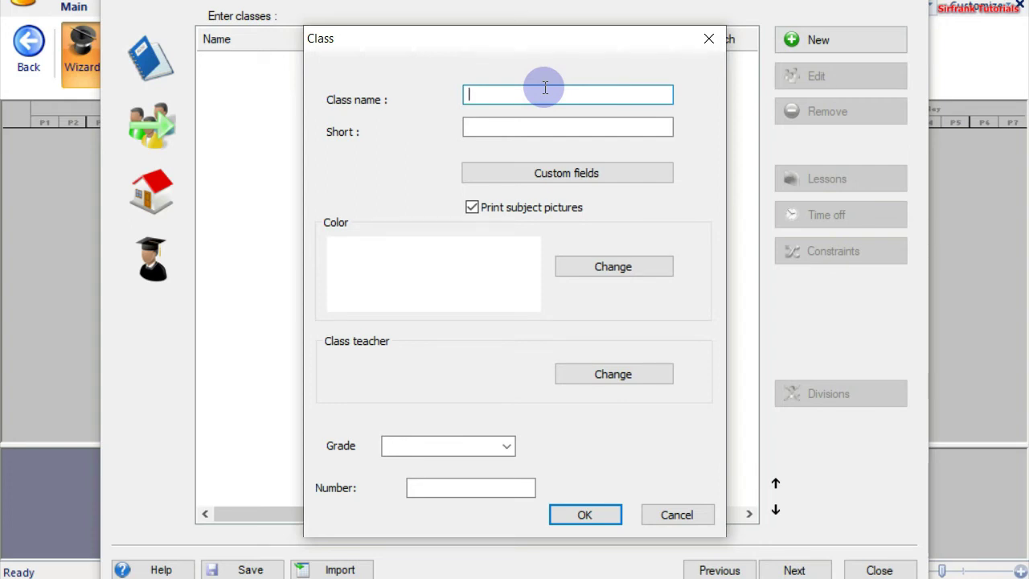
type("GRADE ONE")
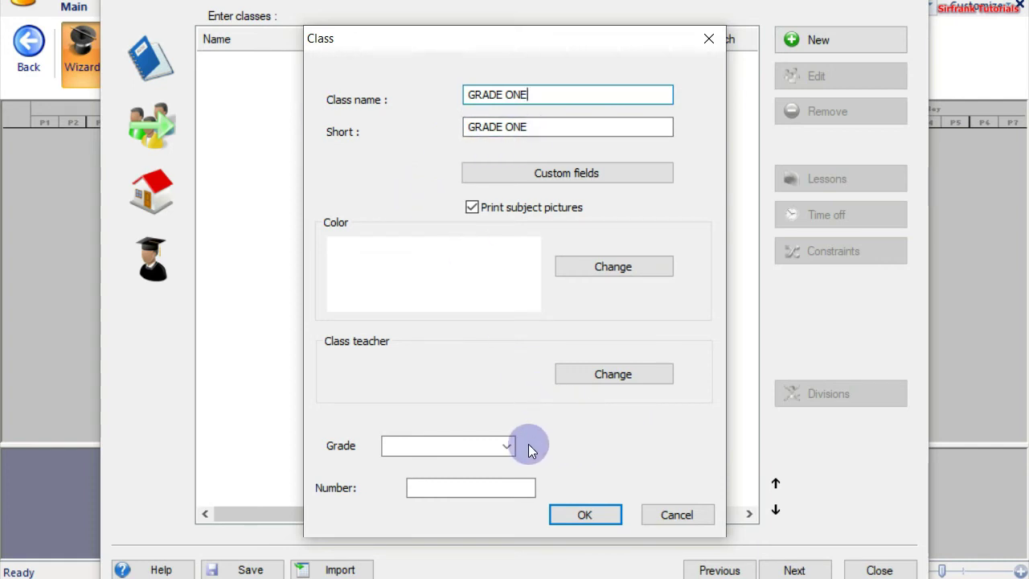
left_click(506, 448)
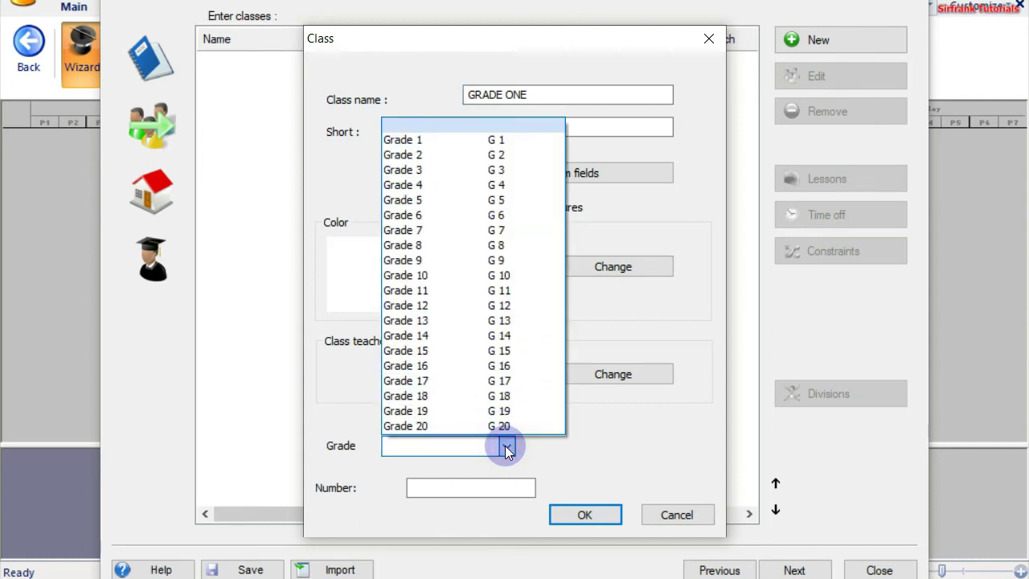
left_click(418, 143)
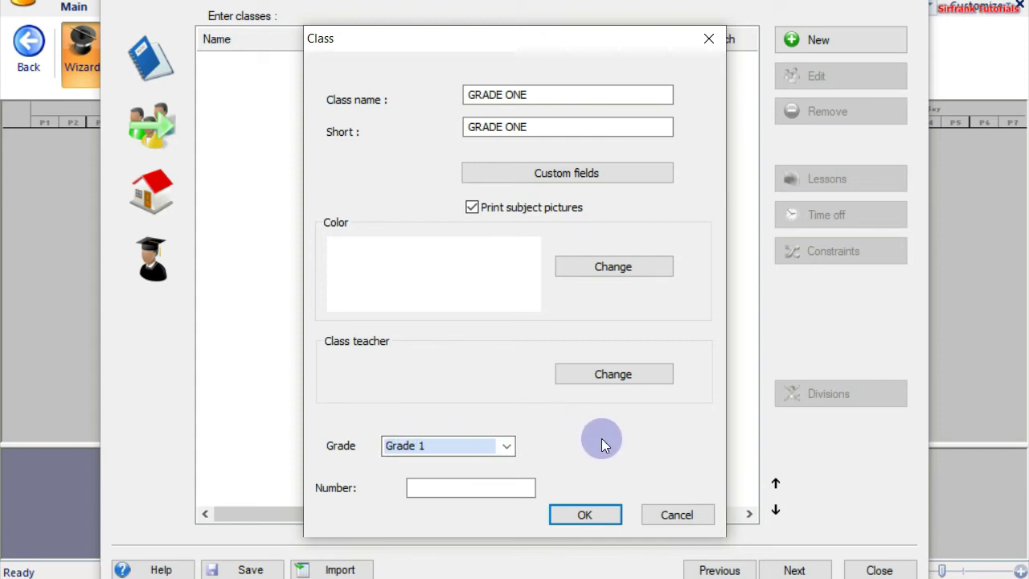
left_click(595, 515)
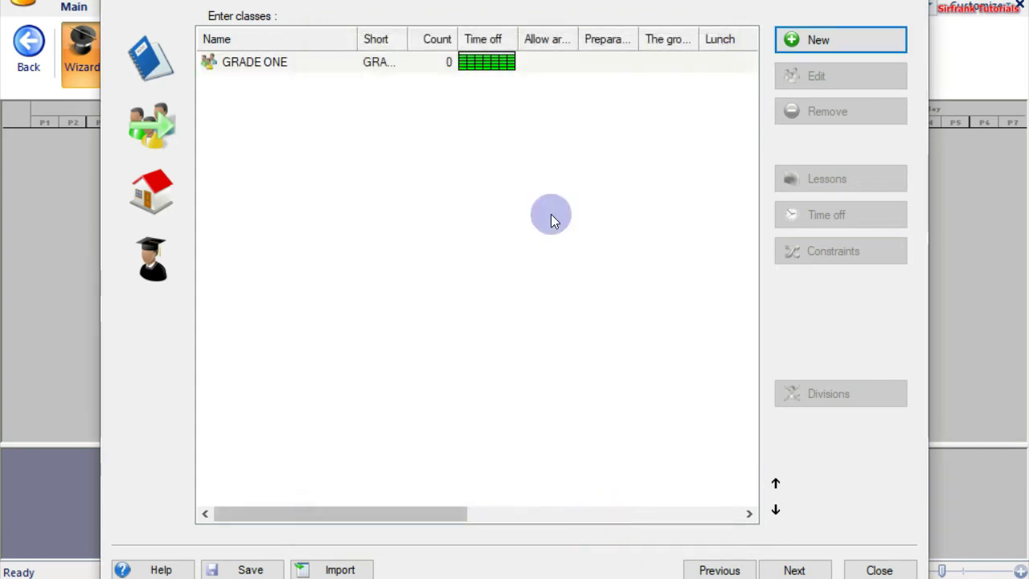
Add a class named GRADE TWO assigned to Grade 2.
left_click(814, 42)
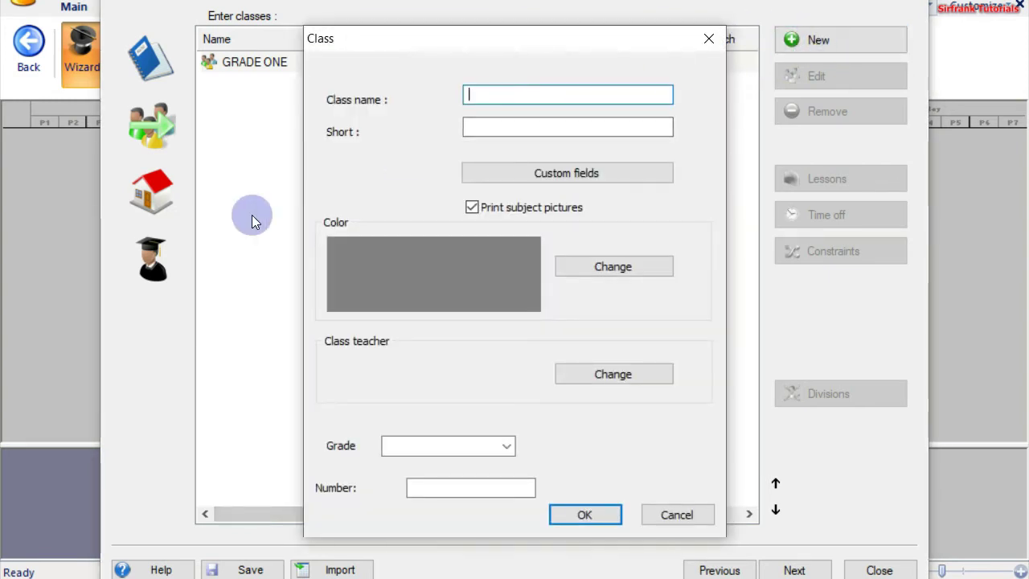
type("GRADE")
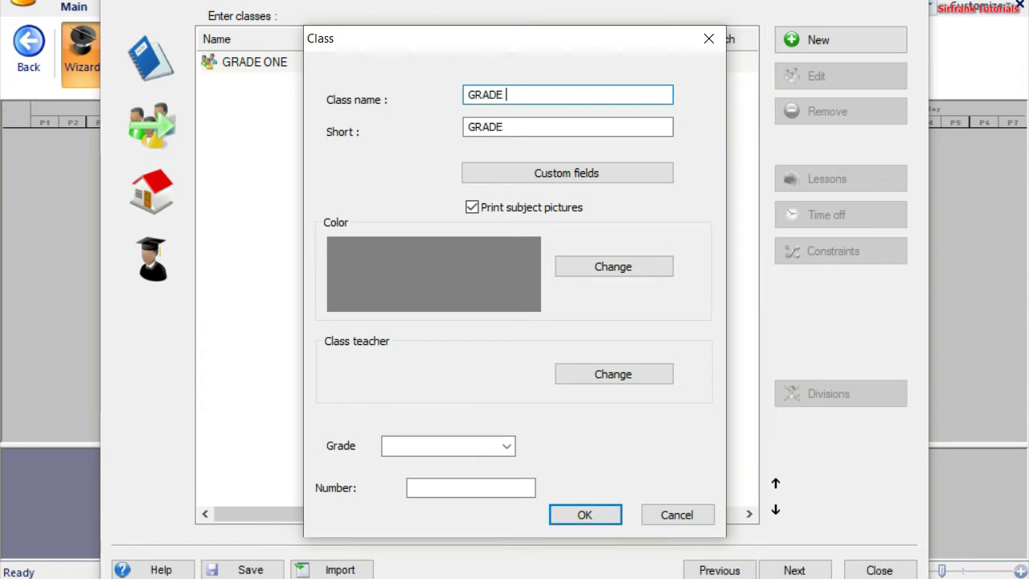
type(" TWO")
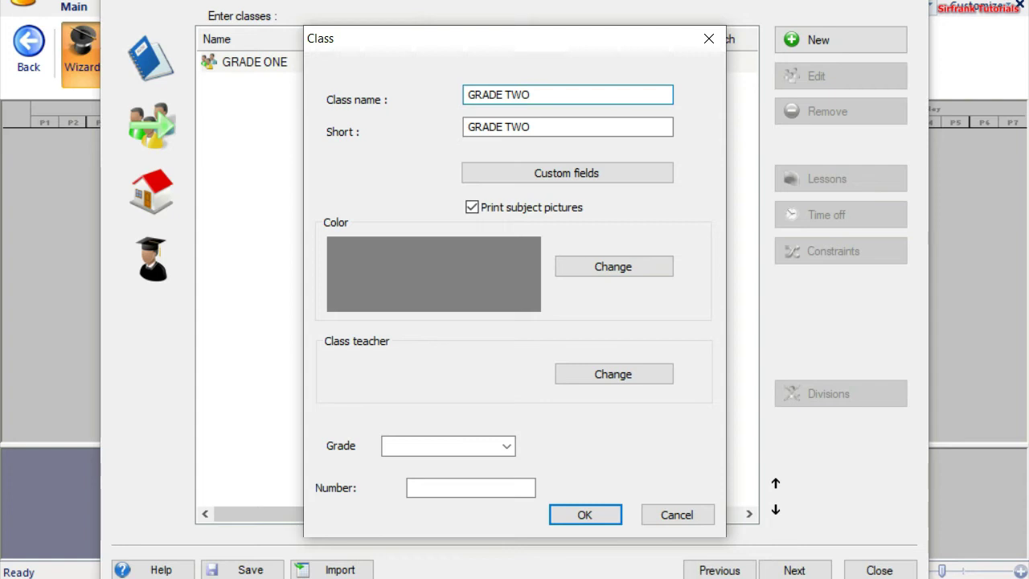
left_click(506, 447)
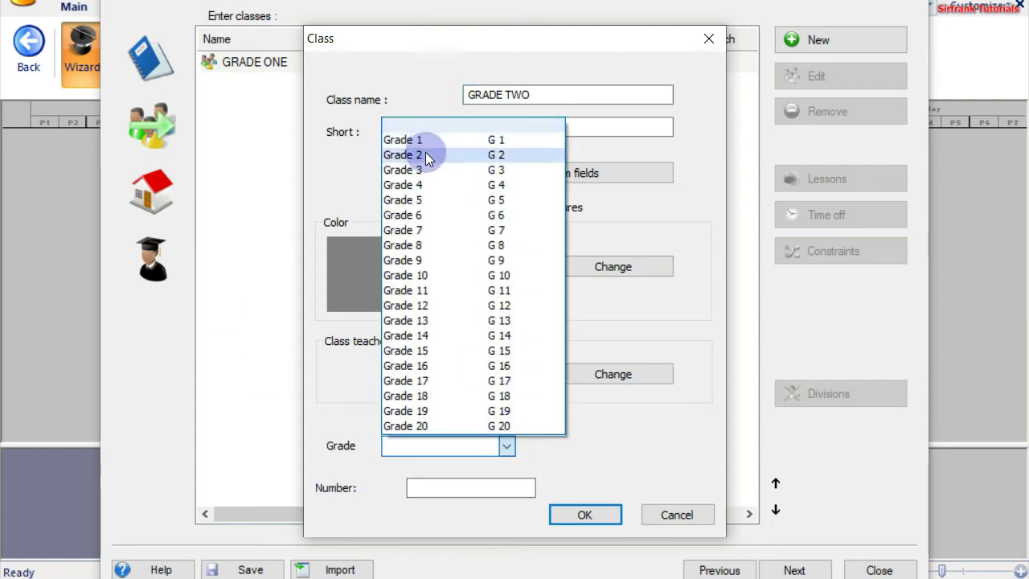
left_click(425, 154)
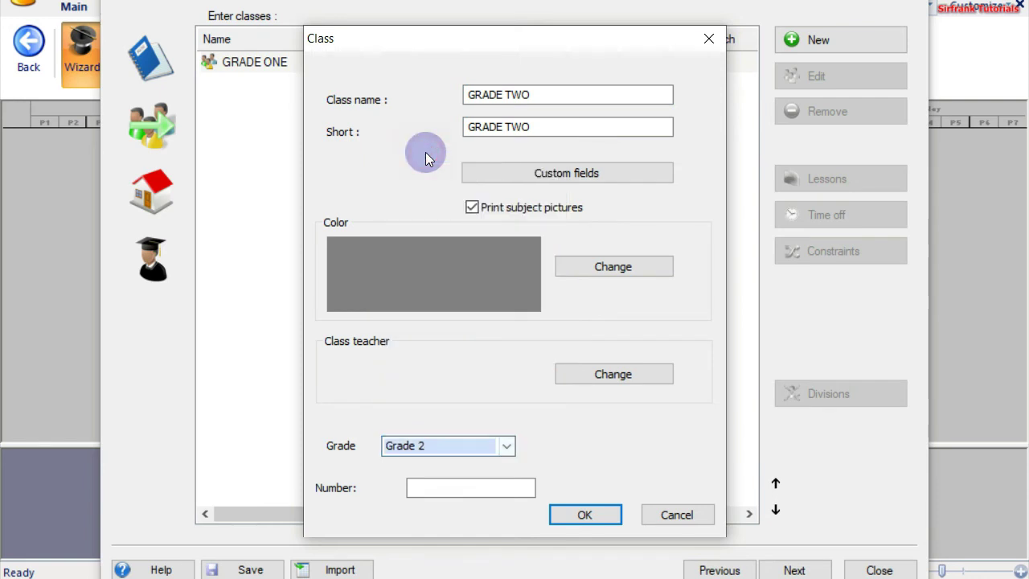
left_click(593, 516)
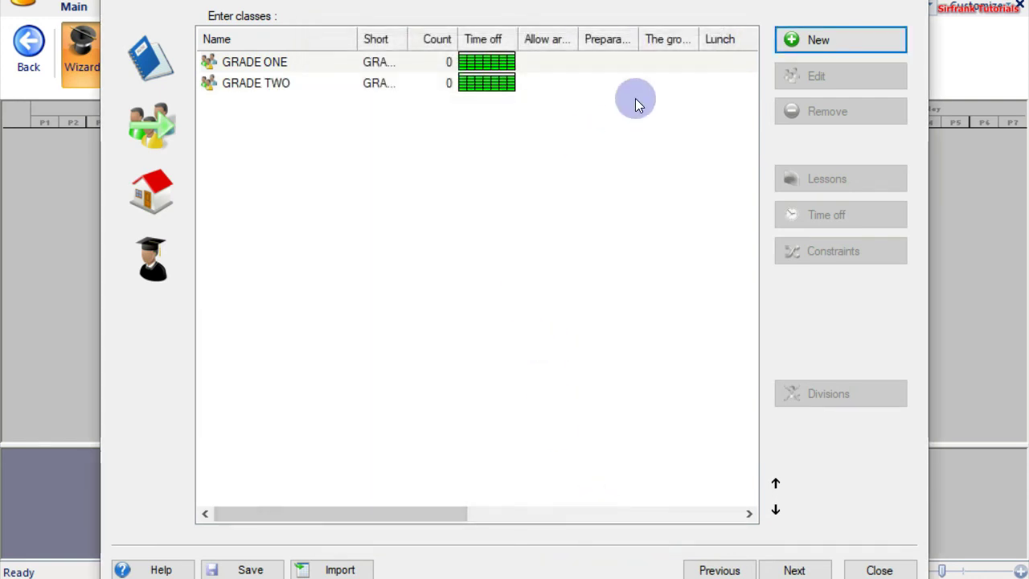
Add a class named GRADE THREE assigned to Grade 3, correcting a typo.
left_click(819, 34)
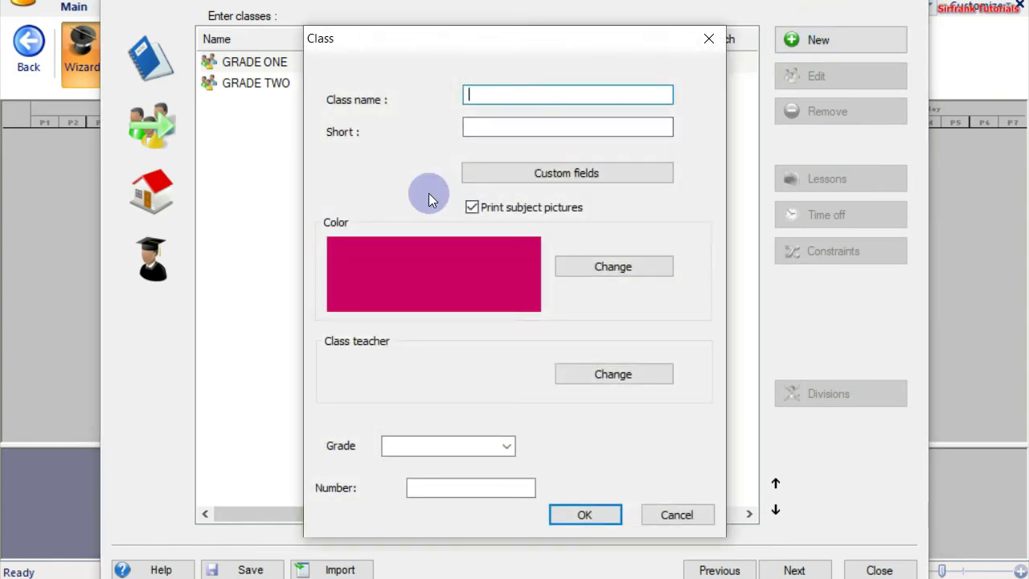
type("GRADE THEREE")
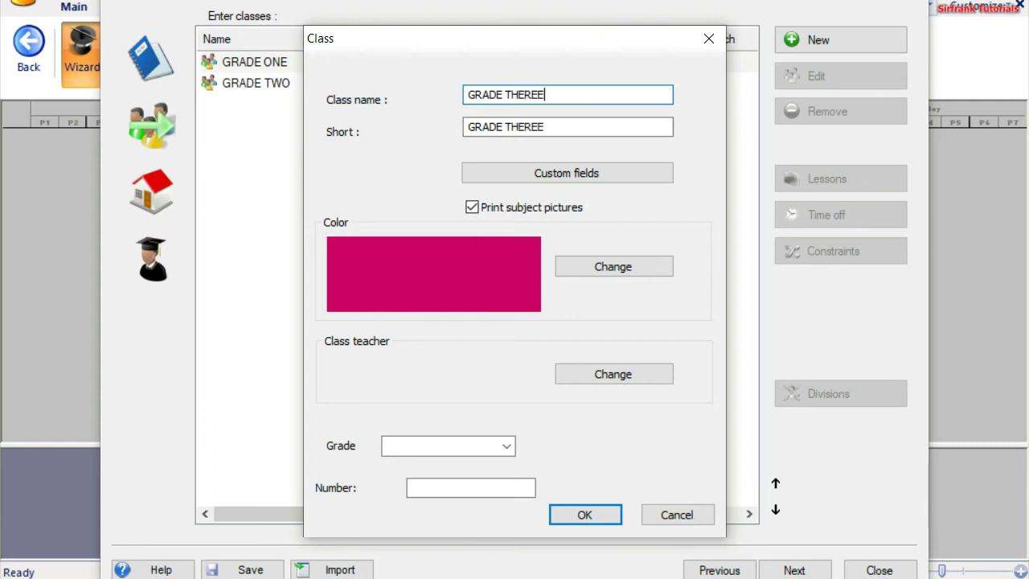
key("BackSpace")
key("BackSpace")
key("BackSpace")
key("BackSpace")
type("REE")
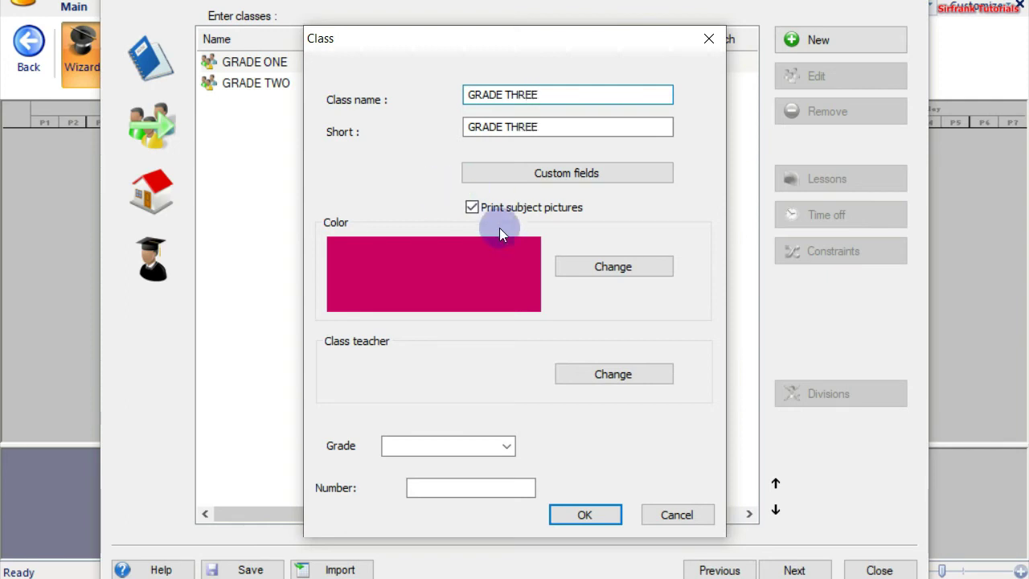
left_click(505, 447)
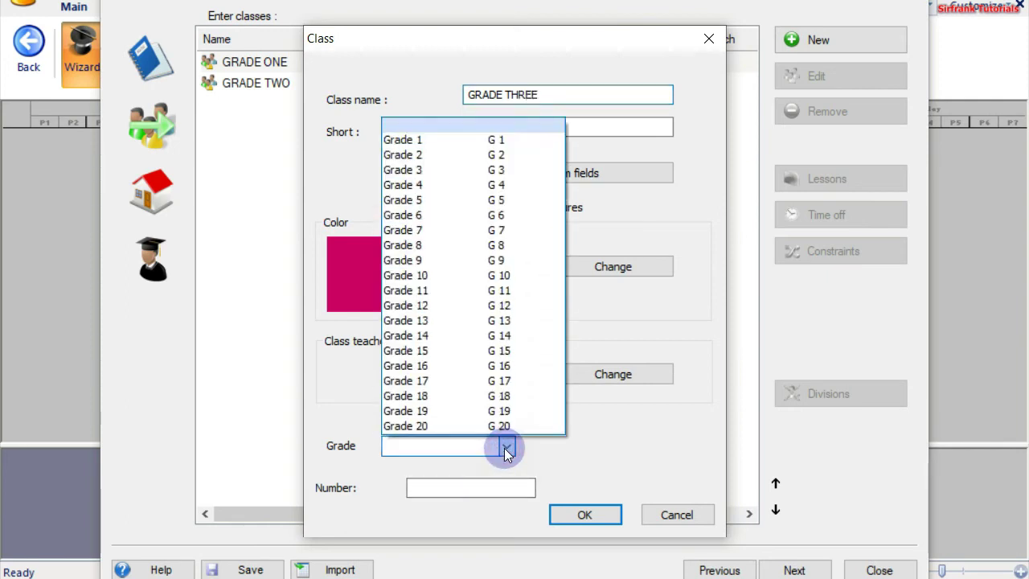
left_click(415, 168)
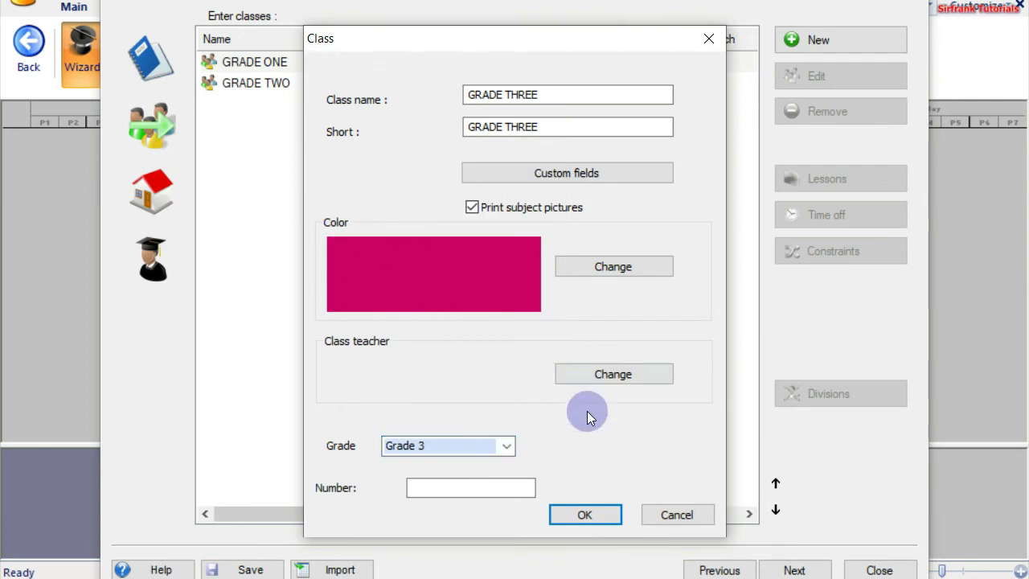
left_click(583, 508)
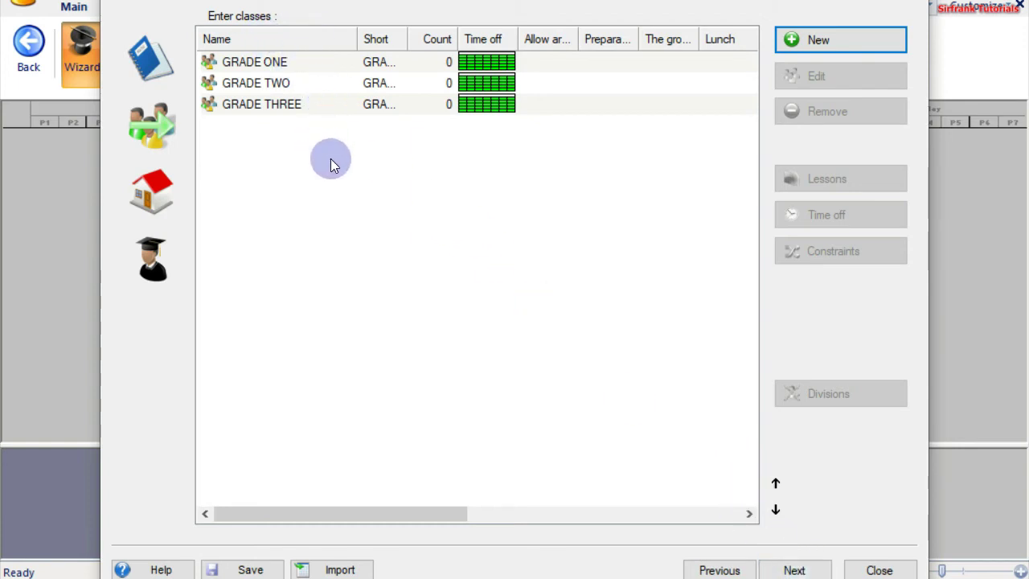
Move GRADE TWO below GRADE THREE and back, then continue to the classrooms page.
left_click(283, 81)
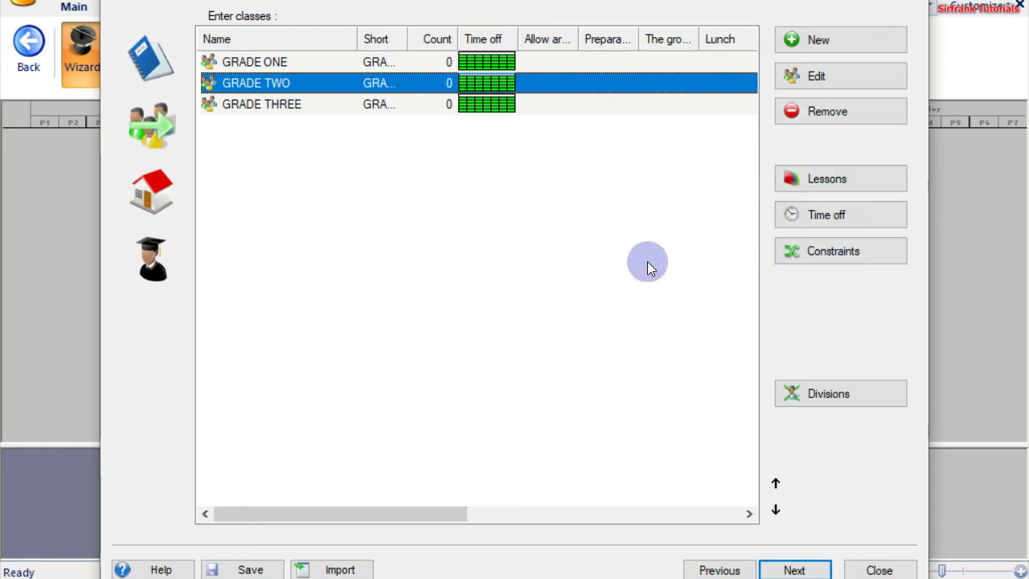
left_click(776, 511)
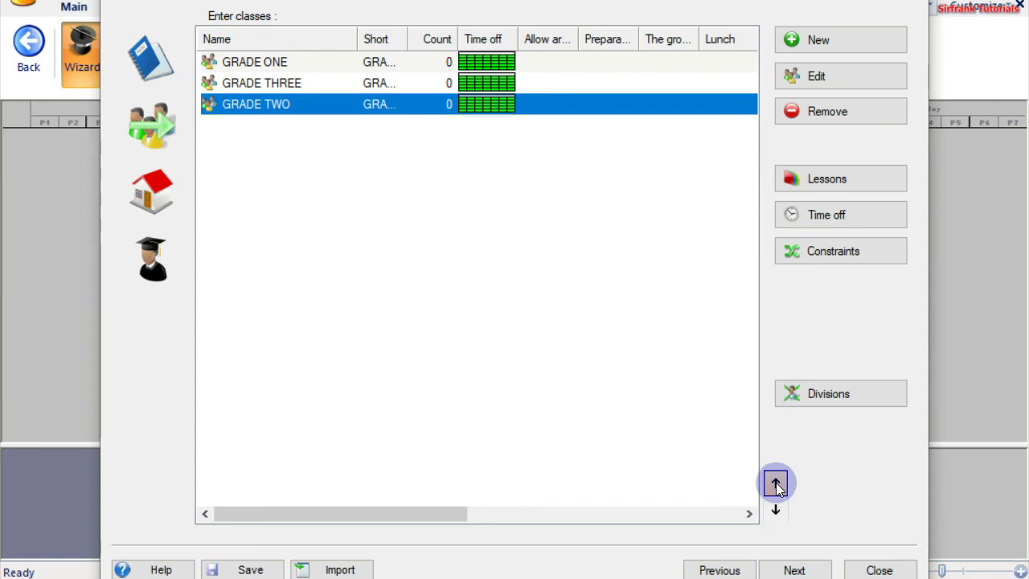
left_click(776, 484)
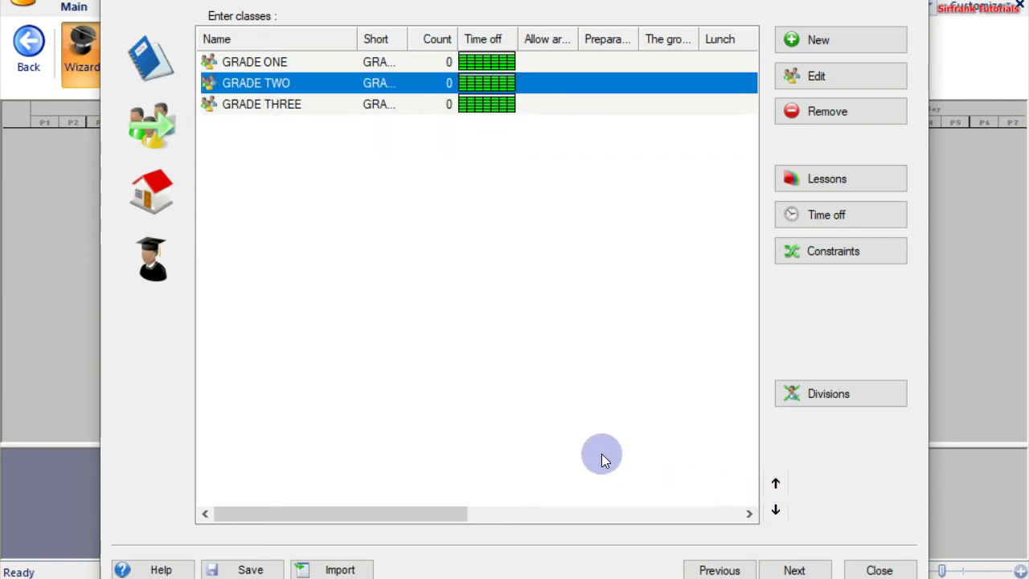
left_click(788, 571)
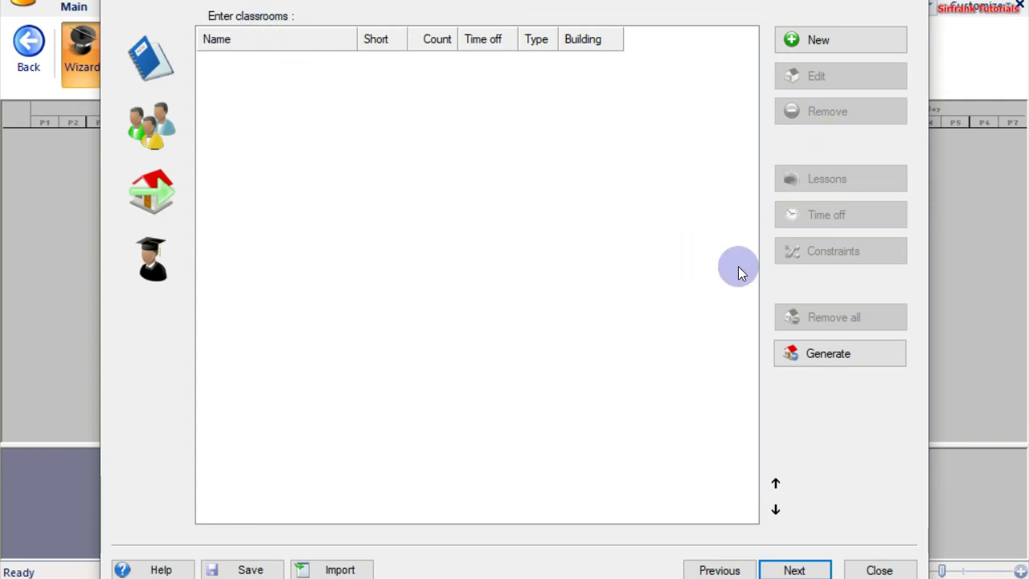
Generate a home classroom per class and rename the first to GRADE ONE.
left_click(829, 354)
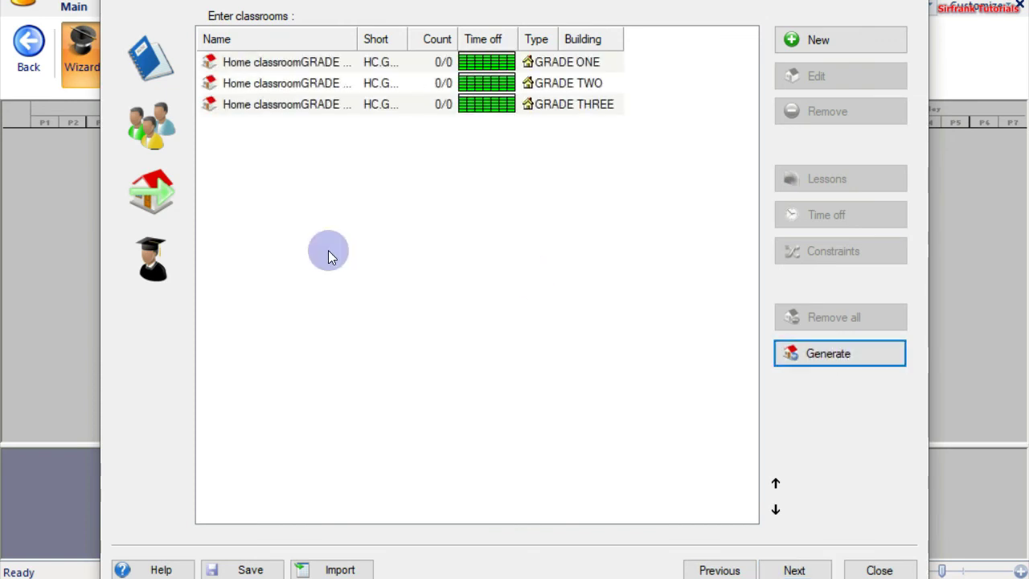
left_click(330, 60)
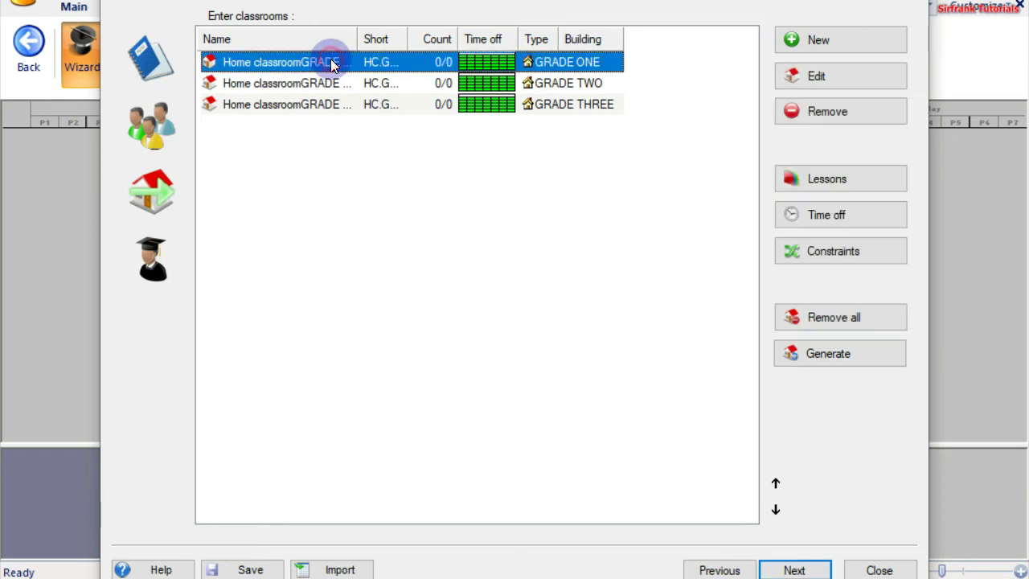
left_click(859, 76)
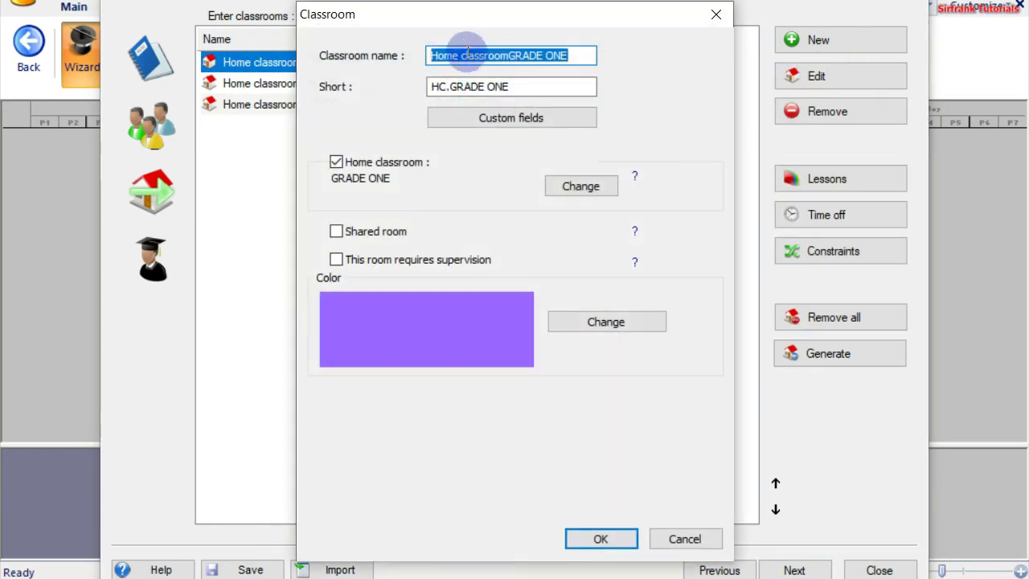
left_click(510, 55)
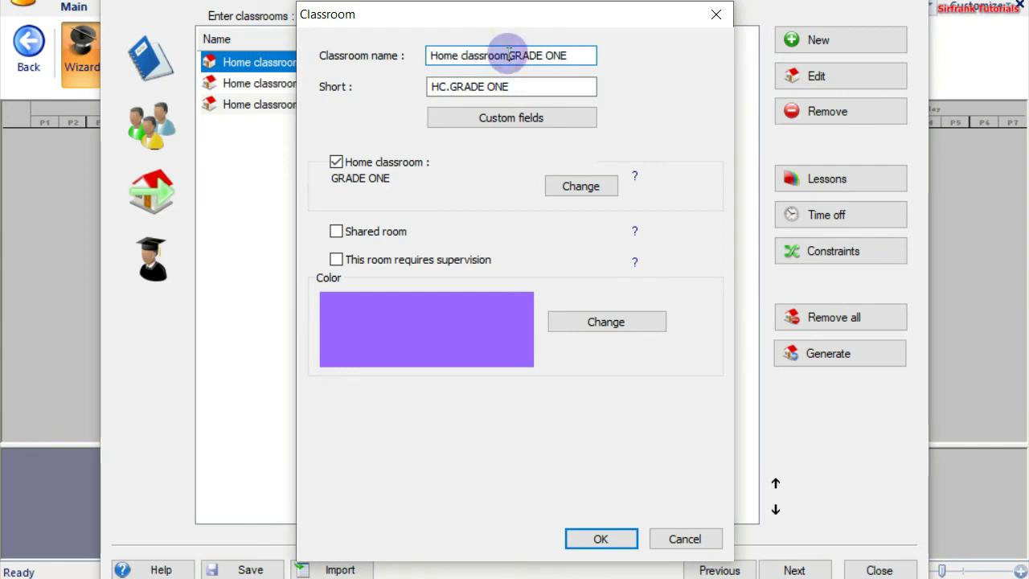
key("BackSpace")
key("BackSpace")
key("BackSpace")
key("BackSpace")
key("BackSpace")
key("BackSpace")
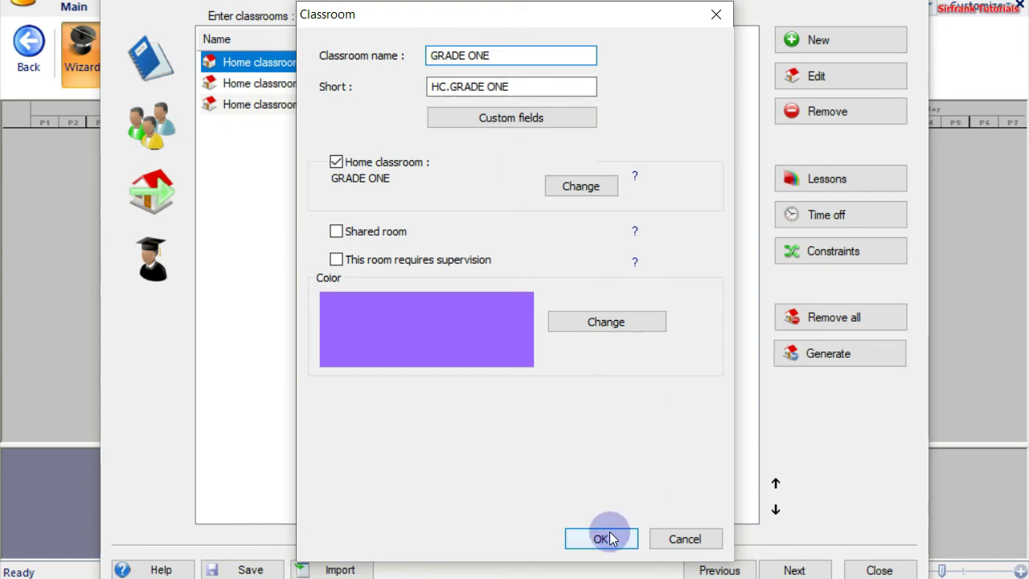
left_click(612, 531)
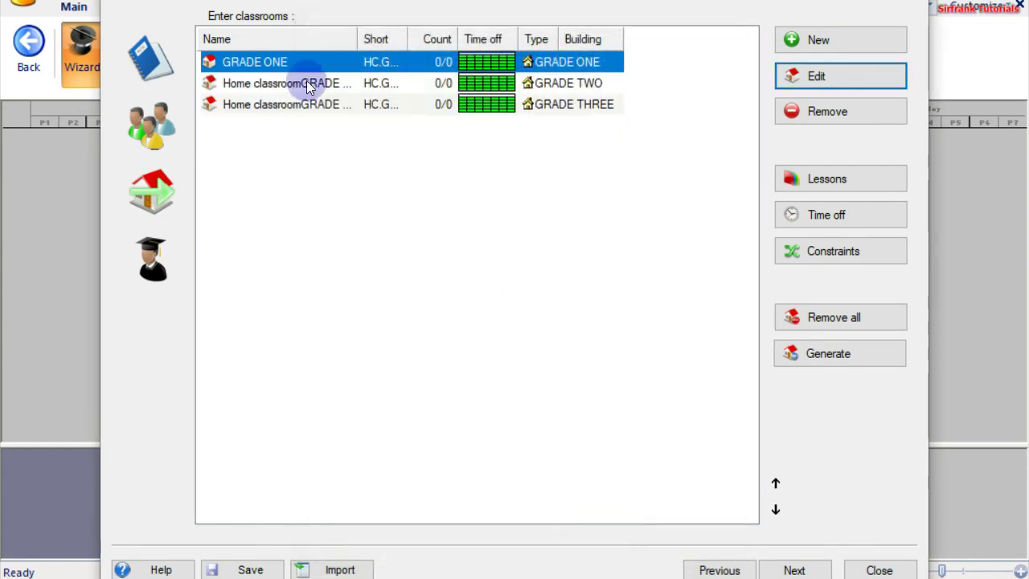
Rename the second home classroom to GRADE TWO by removing the 'Home classroom' prefix.
left_click(265, 83)
left_click(855, 77)
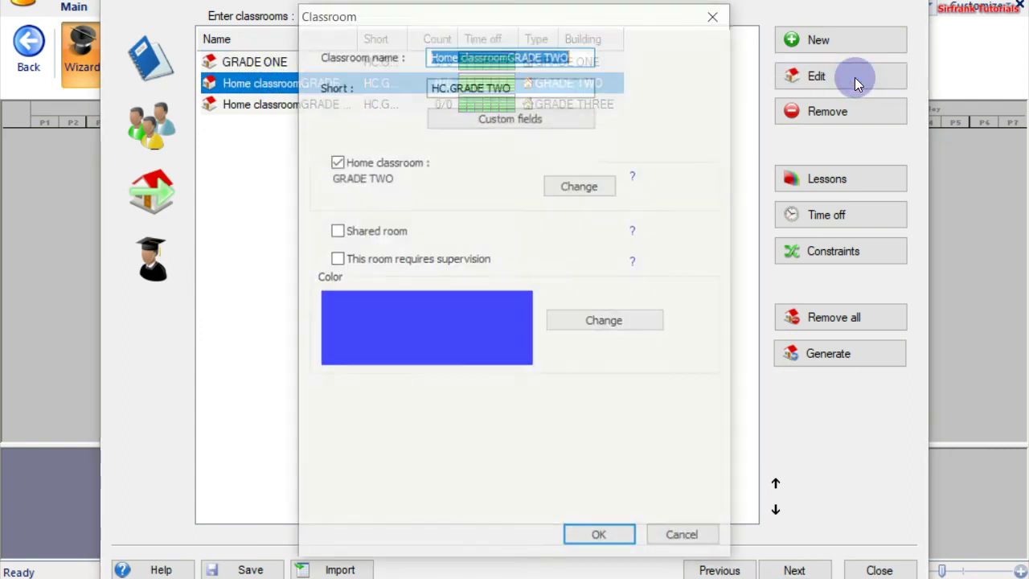
left_click(509, 55)
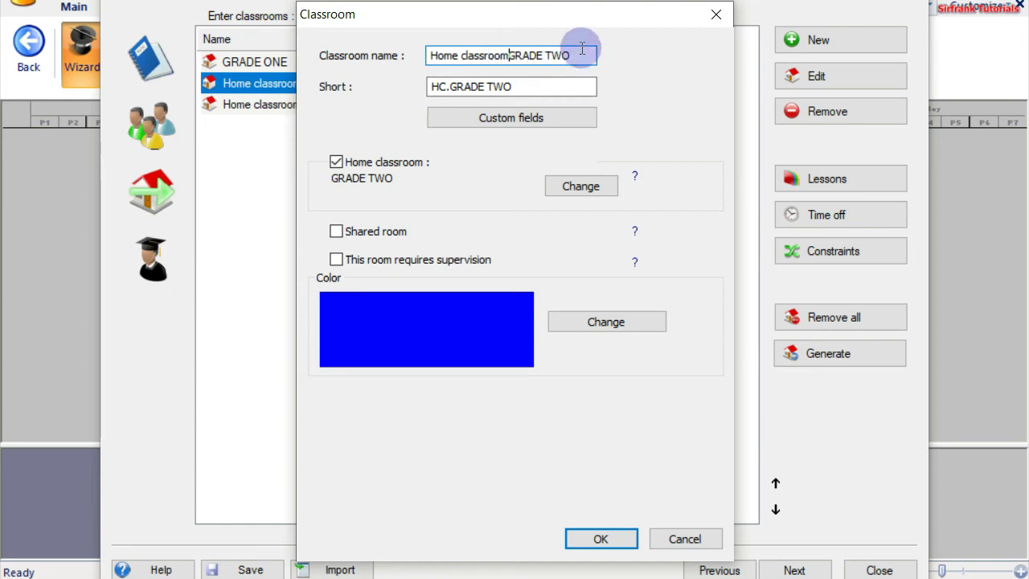
key("BackSpace")
key("BackSpace")
key("BackSpace")
key("BackSpace")
key("BackSpace")
key("BackSpace")
key("BackSpace")
key("BackSpace")
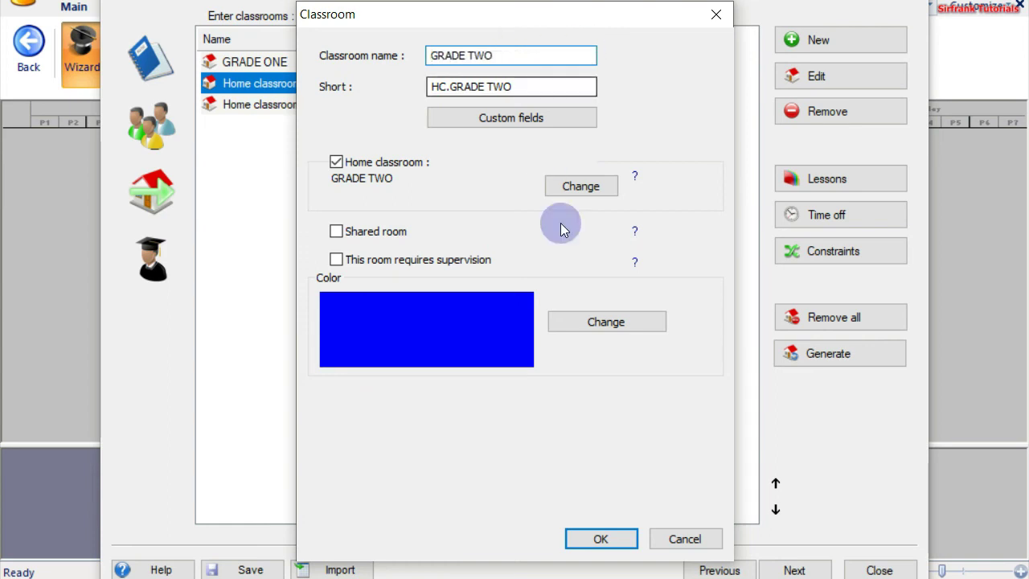
left_click(601, 538)
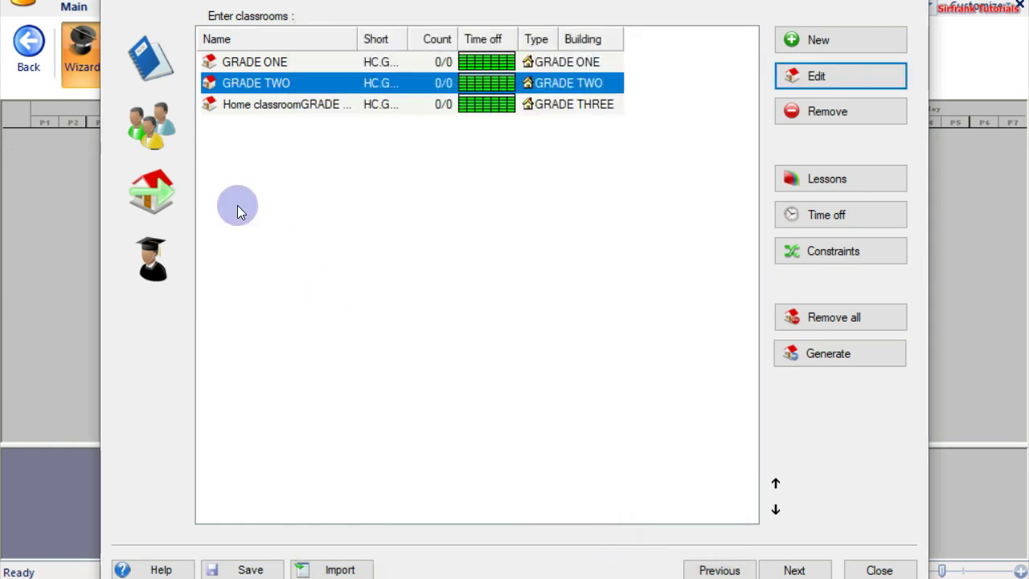
Rename the third home classroom to GRADE THREE by removing the 'Home classroom' prefix.
left_click(297, 106)
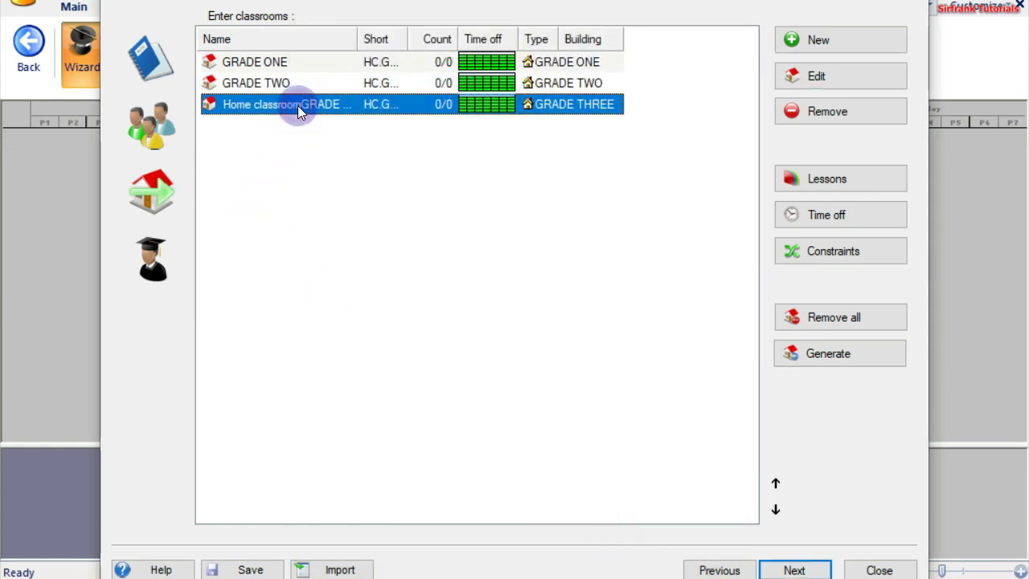
left_click(829, 83)
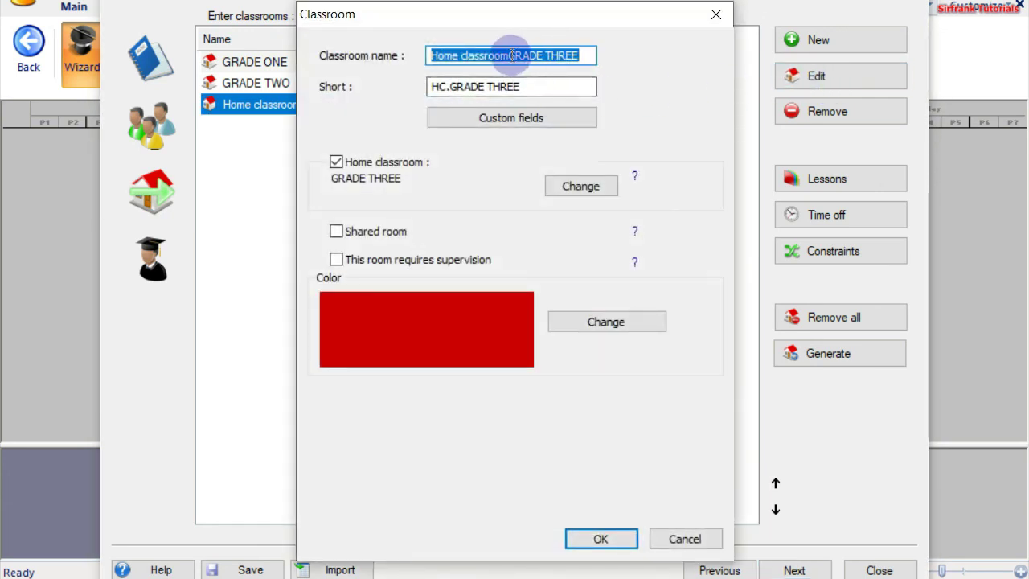
left_click(510, 54)
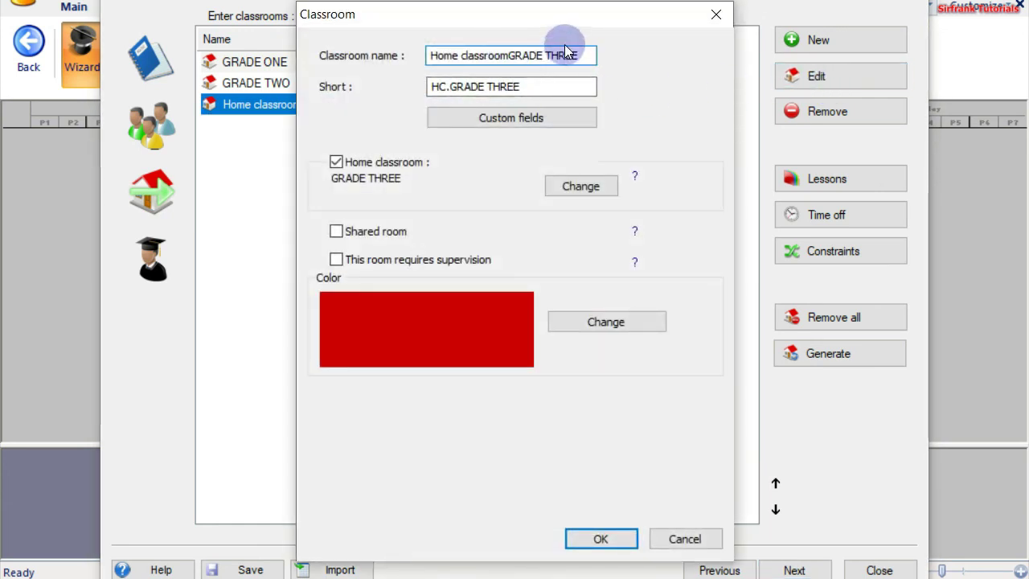
key("BackSpace")
key("BackSpace")
key("BackSpace")
key("BackSpace")
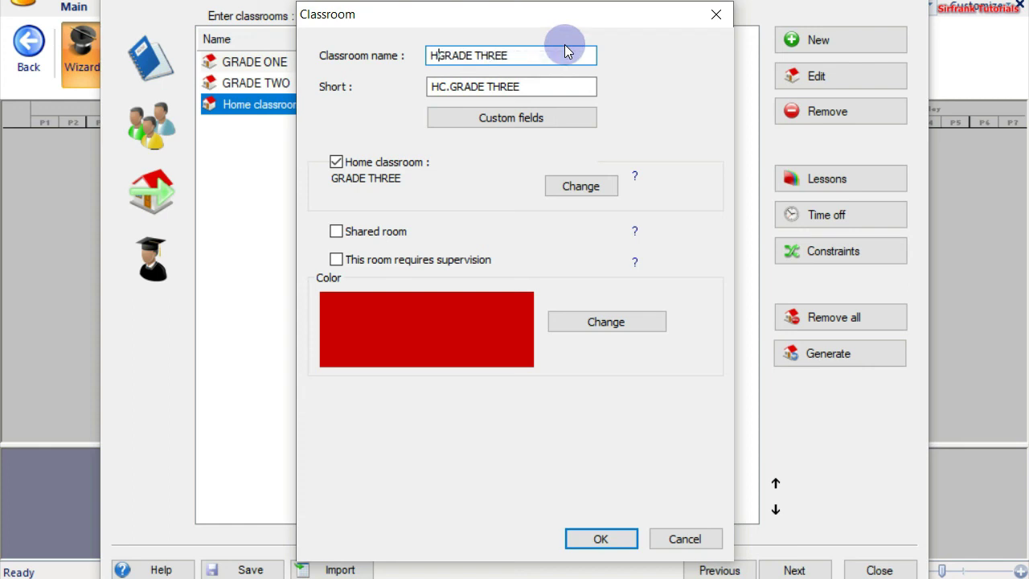
key("BackSpace")
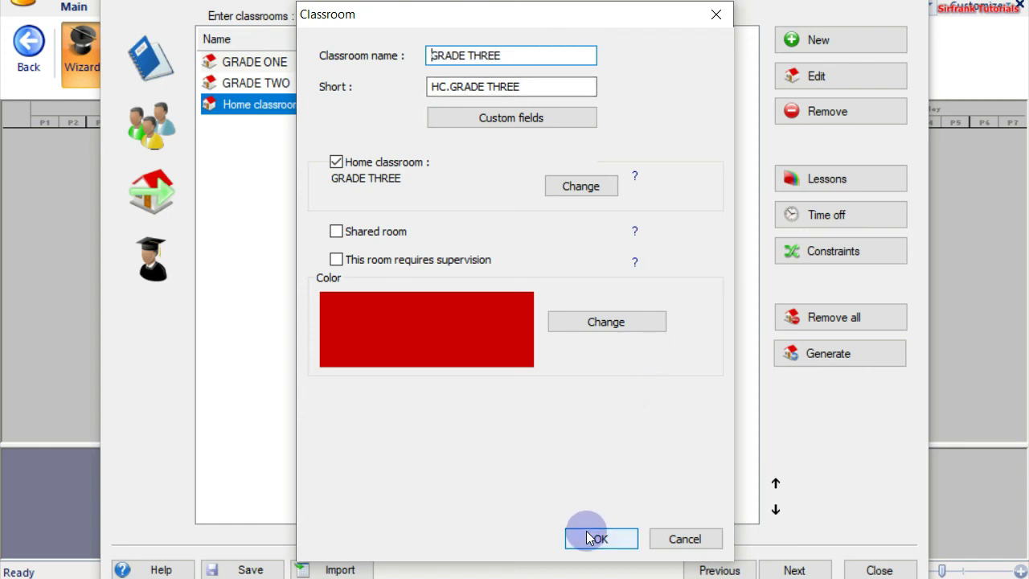
left_click(591, 537)
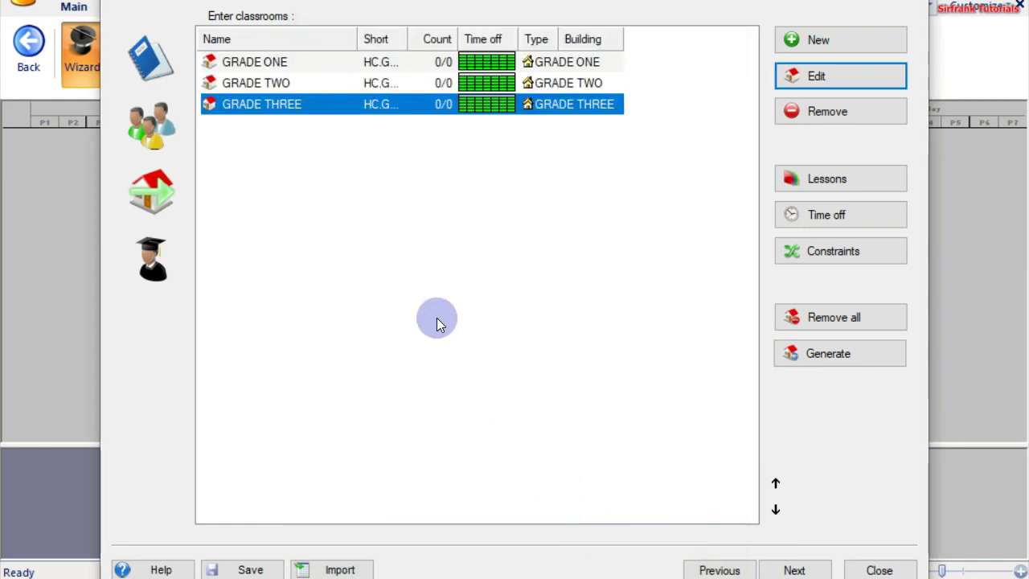